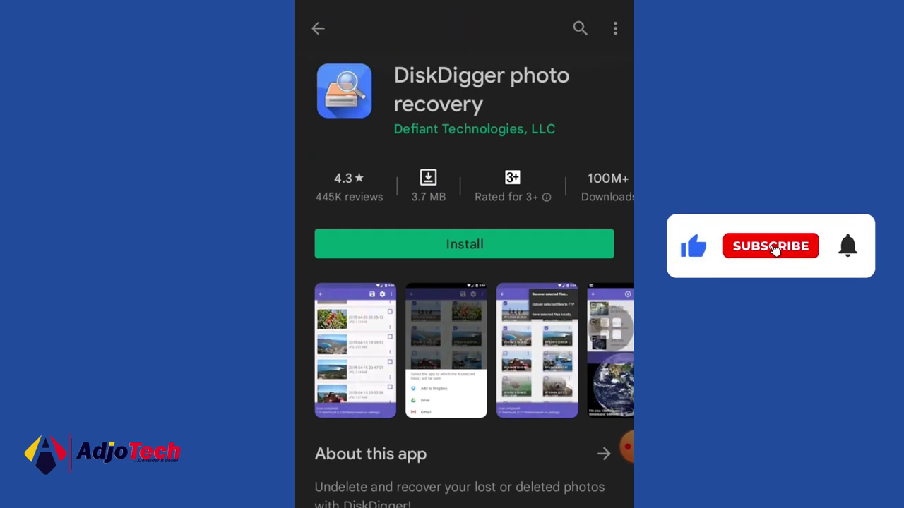
- Install DiskDigger photo recovery from its Google Play Store page
left_click(464, 244)
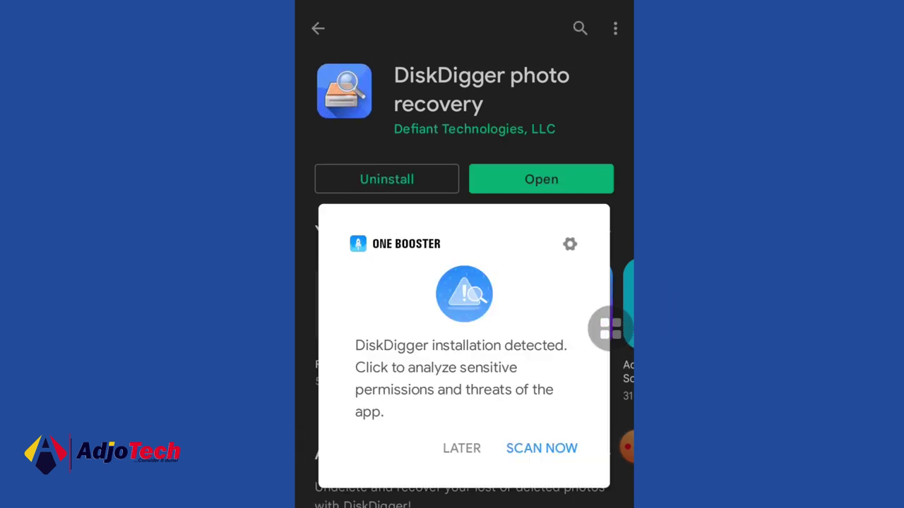
- Dismiss the booster app's scan prompt and launch the newly installed DiskDigger
left_click(461, 448)
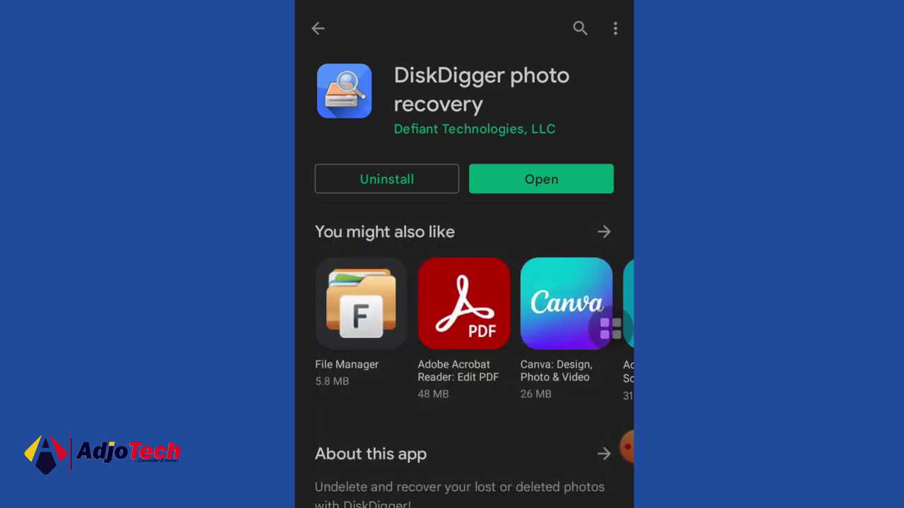
left_click(541, 179)
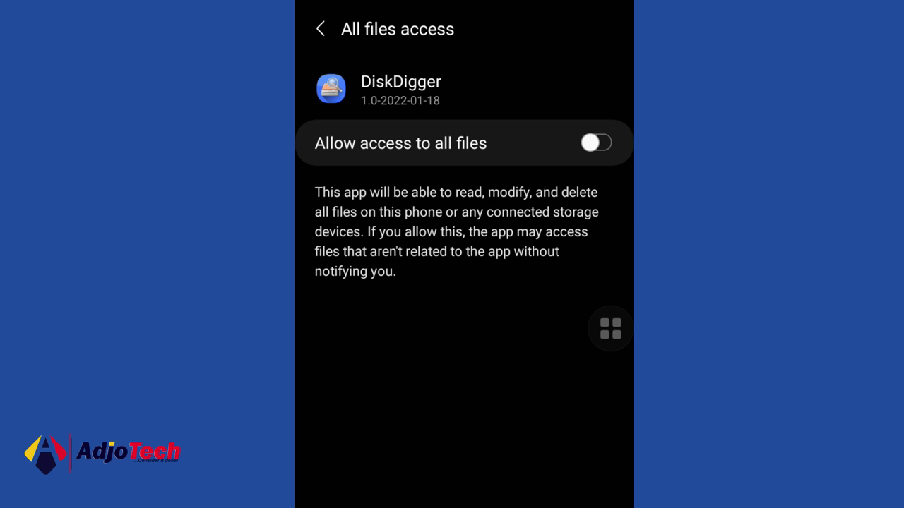
- Switch on Allow access to all files for DiskDigger in Settings
left_click(596, 143)
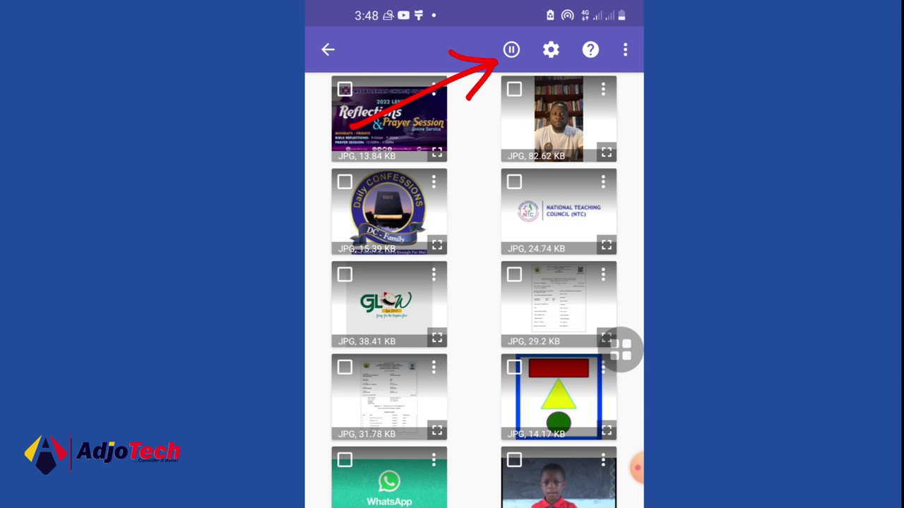
- Pause the scan, tick the GLOW image and two document scans, and choose Recover
left_click(512, 50)
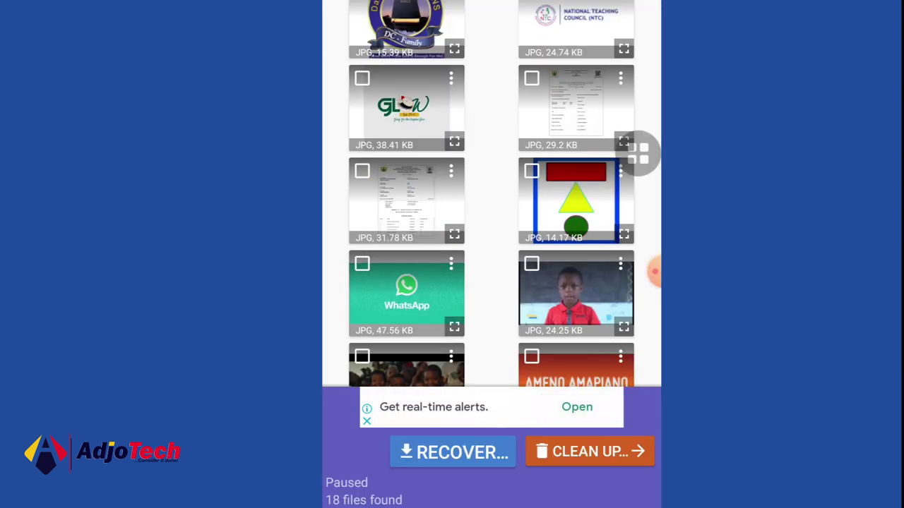
left_click(361, 78)
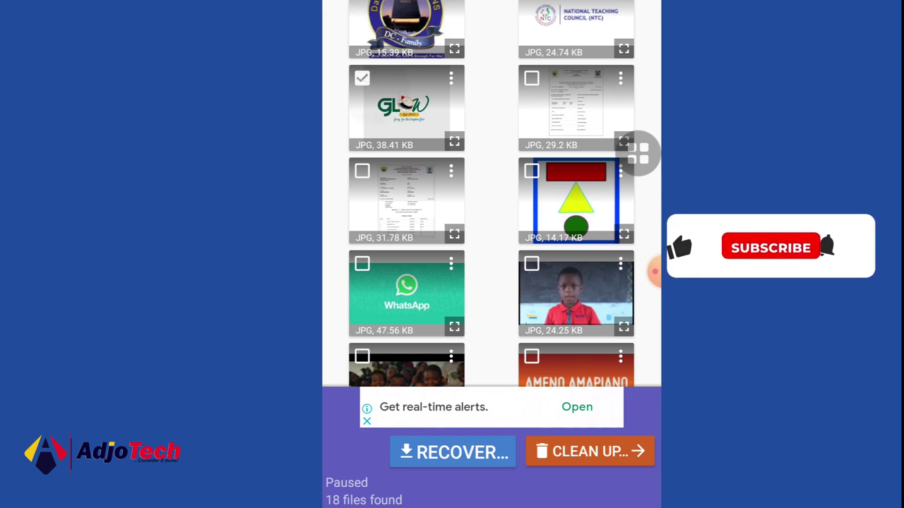
left_click(530, 77)
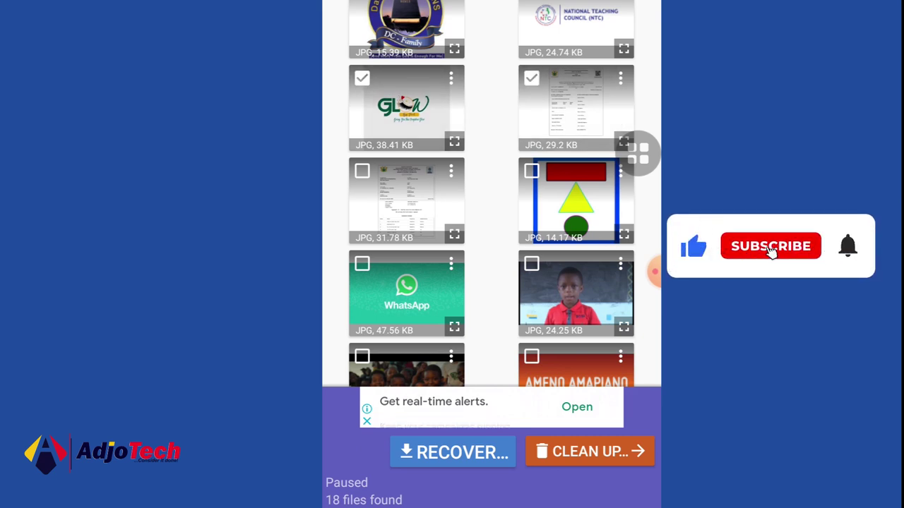
left_click(361, 171)
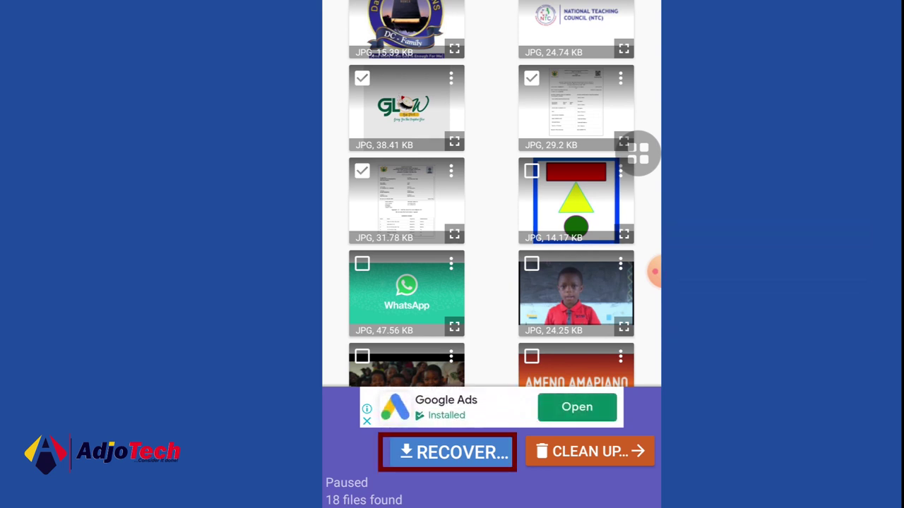
left_click(451, 452)
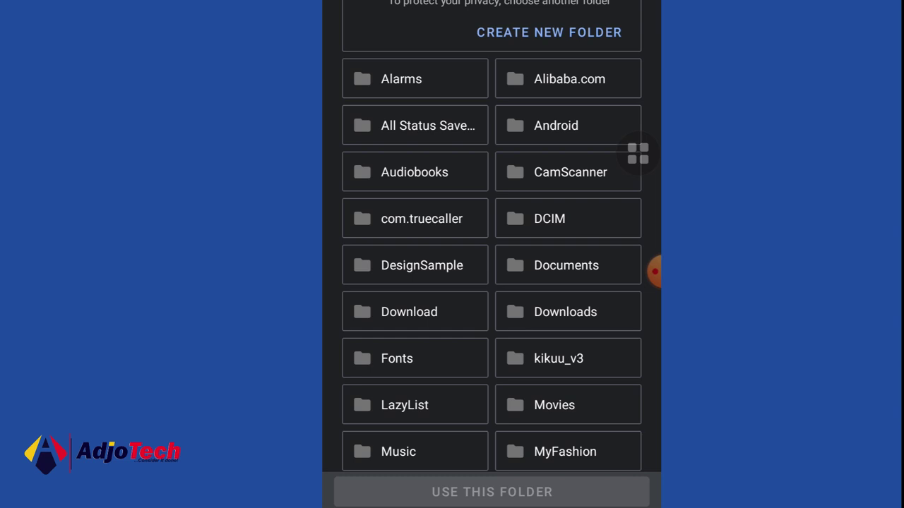
- Create a new destination folder named 'Recover'
left_click(549, 31)
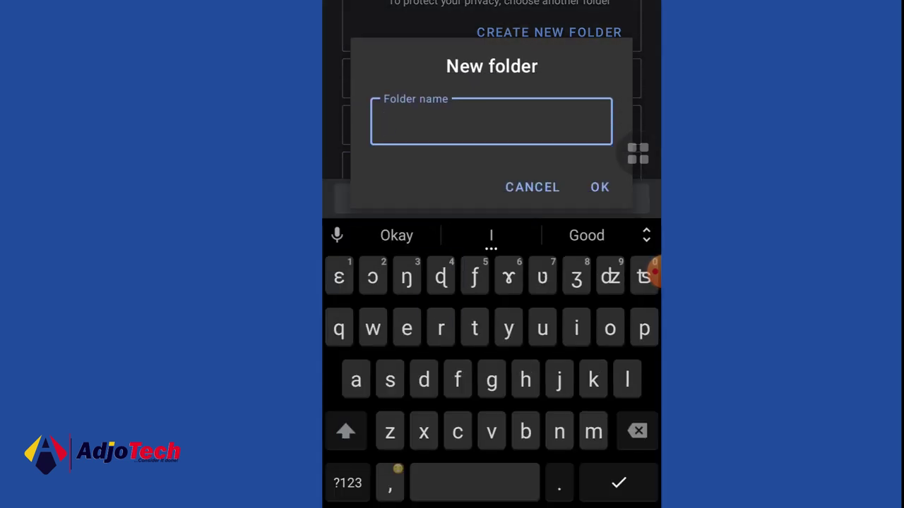
type("Reover")
left_click(490, 235)
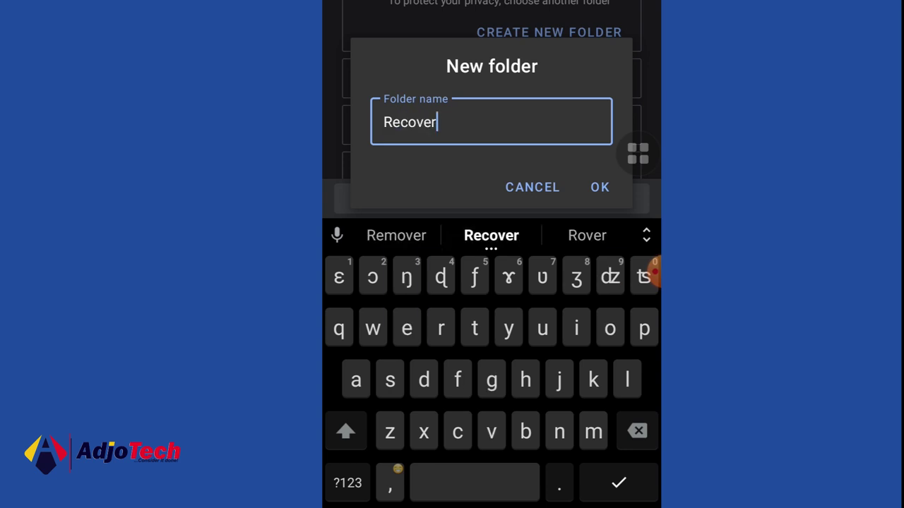
left_click(599, 187)
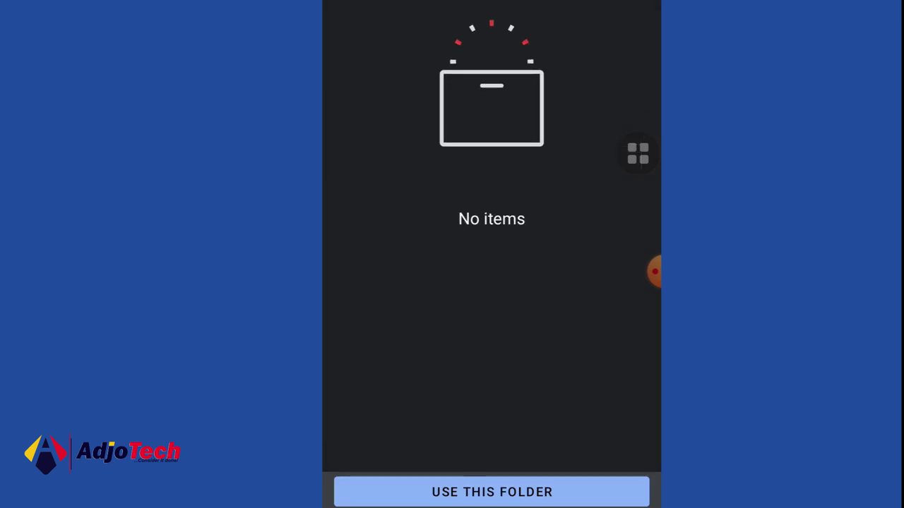
- Save the ticked photos into Recover, allow folder access, and decline the Pro offer
left_click(492, 492)
left_click(604, 480)
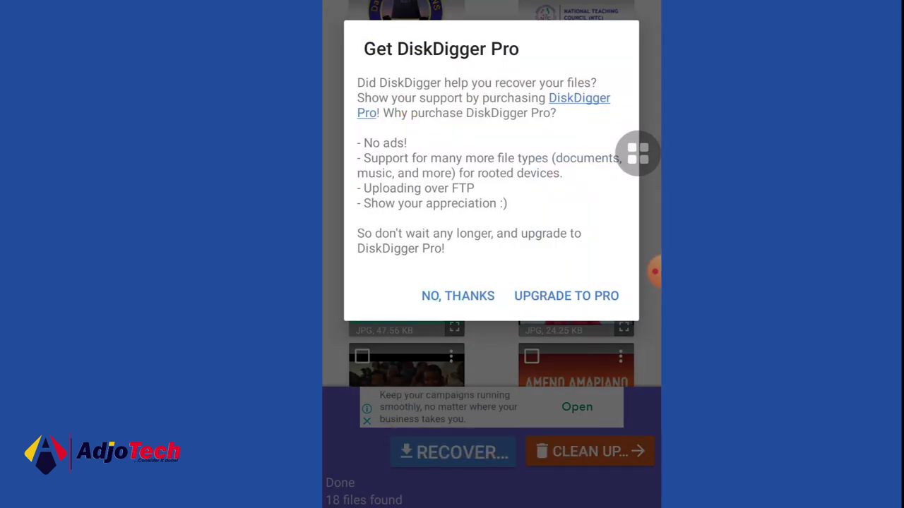
left_click(457, 296)
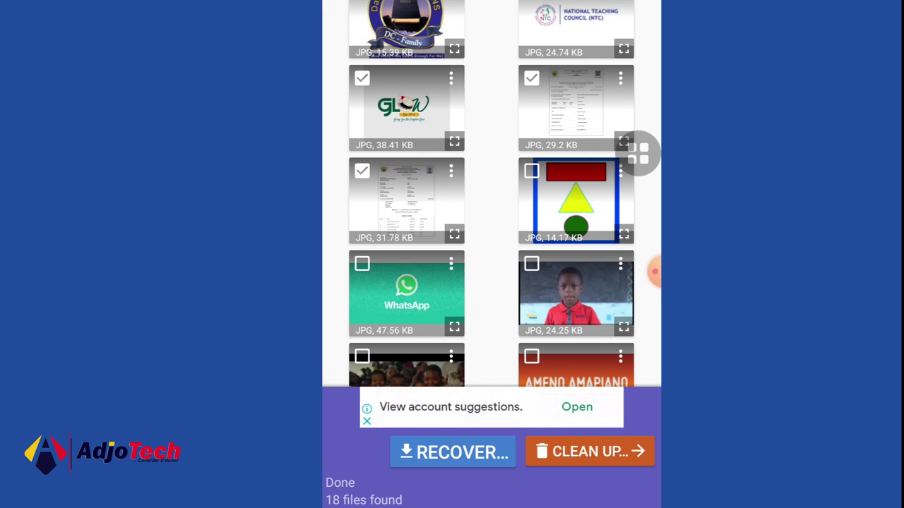
- Scroll through all found photos in the results grid, then go to the clean-up list
scroll(491, 195, "down", 5)
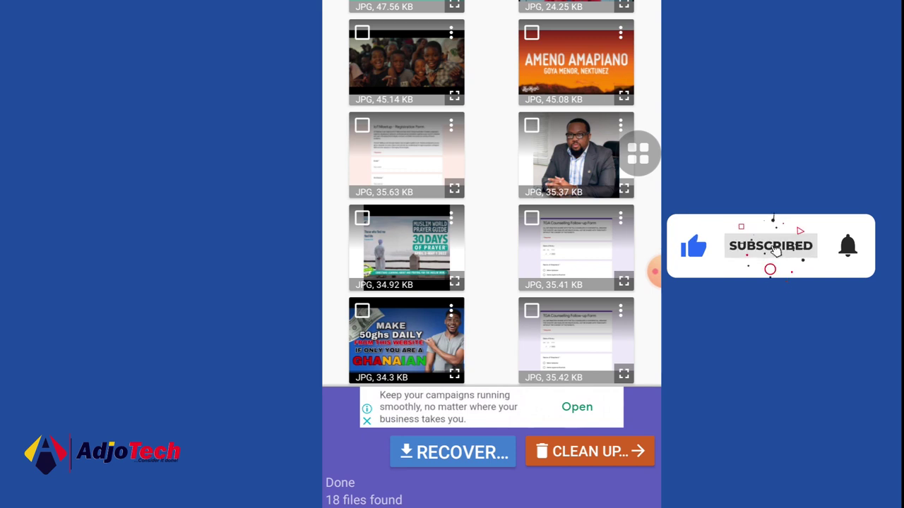
scroll(491, 194, "up", 5)
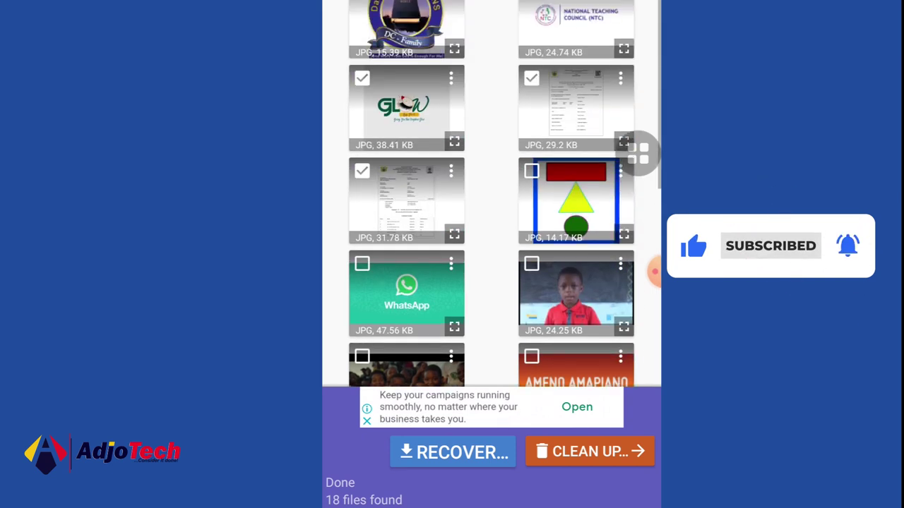
scroll(491, 194, "down", 2)
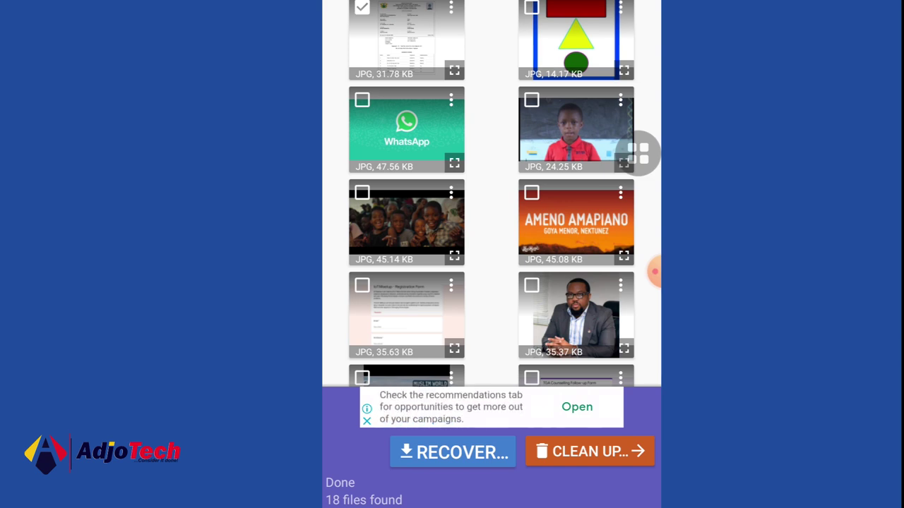
left_click(589, 452)
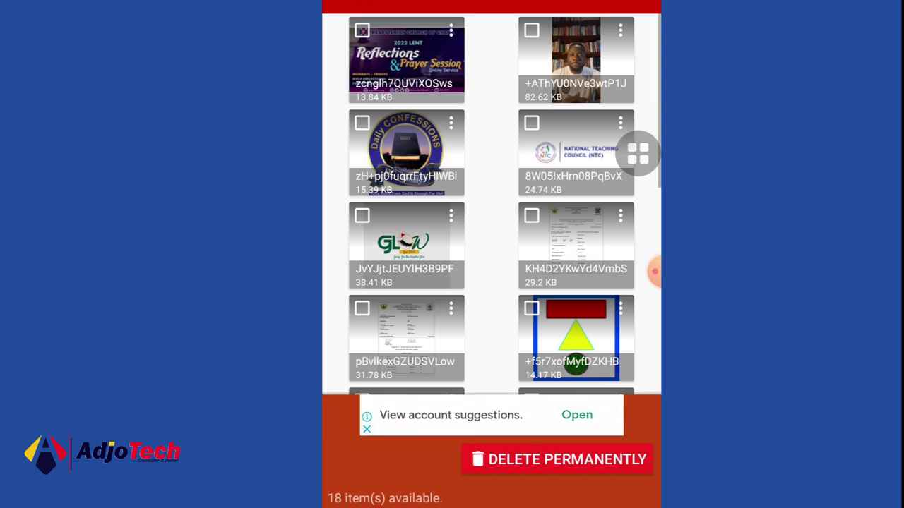
- After a nothing-selected warning, tick the first eight images, including GLOW, for deletion
left_click(558, 460)
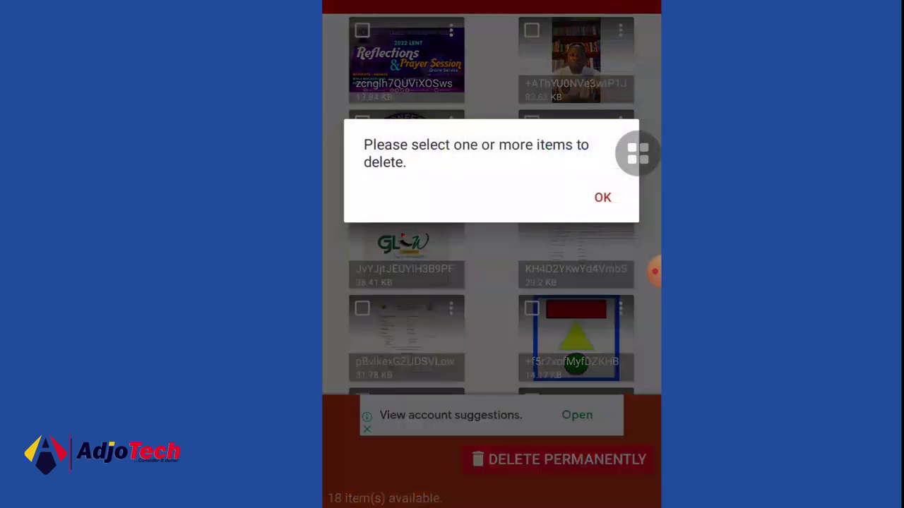
left_click(602, 197)
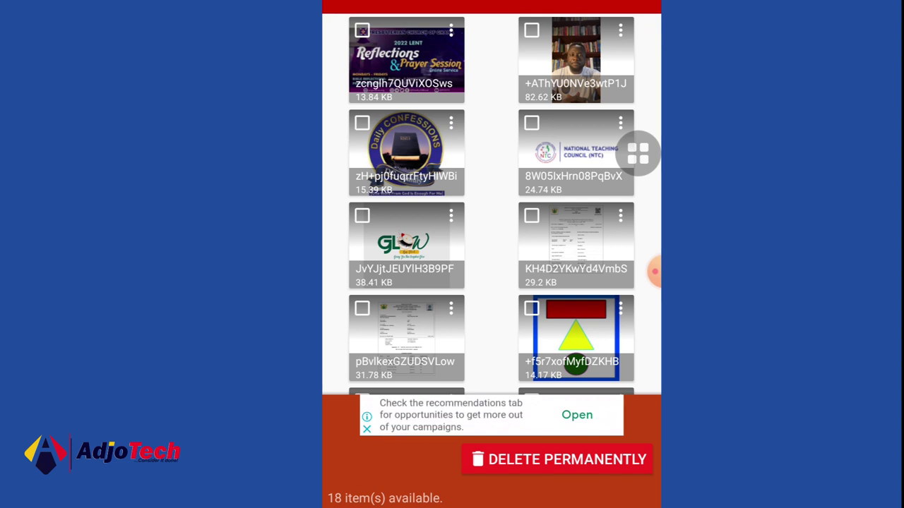
scroll(491, 197, "down", 3)
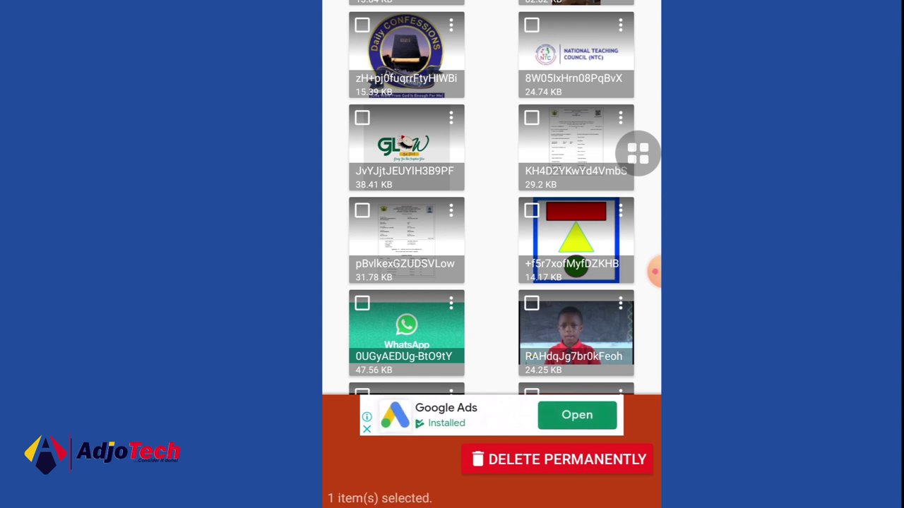
left_click(531, 25)
left_click(361, 25)
left_click(362, 117)
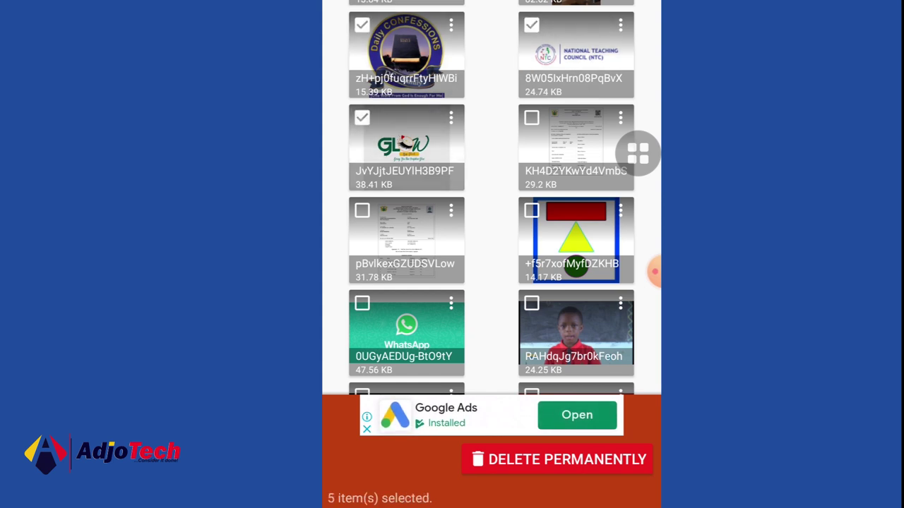
left_click(531, 117)
left_click(531, 210)
left_click(362, 303)
left_click(531, 303)
left_click(361, 210)
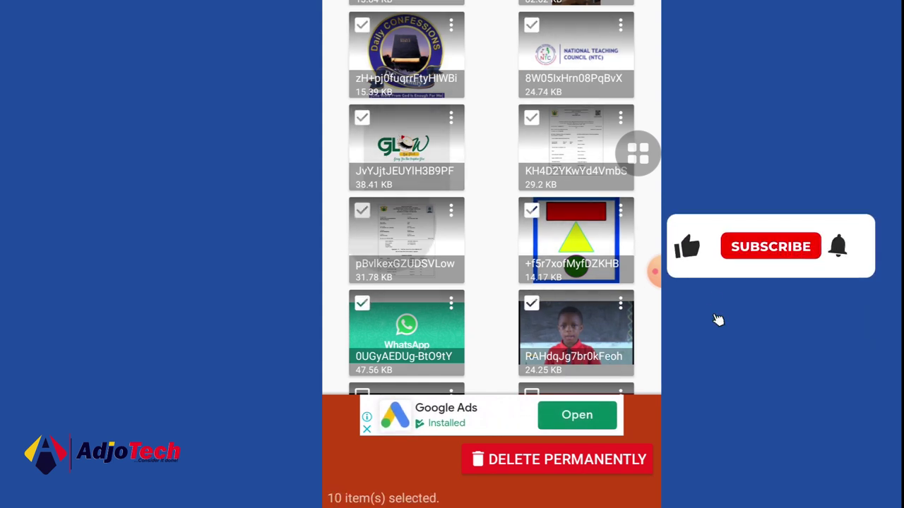
- Tick the remaining images, from AMENO AMAPIANO to the last follow-up form screenshot
scroll(491, 212, "down", 2)
left_click(531, 249)
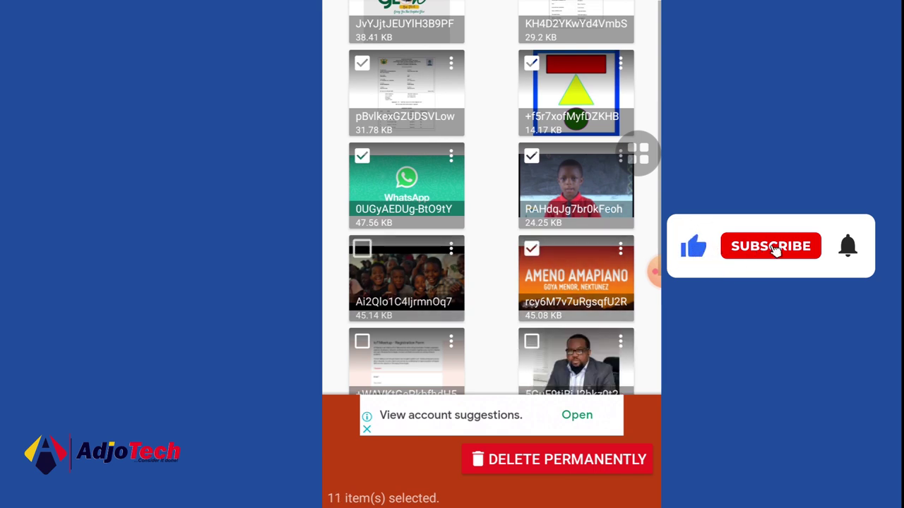
scroll(492, 212, "down", 3)
left_click(531, 150)
left_click(362, 150)
left_click(361, 243)
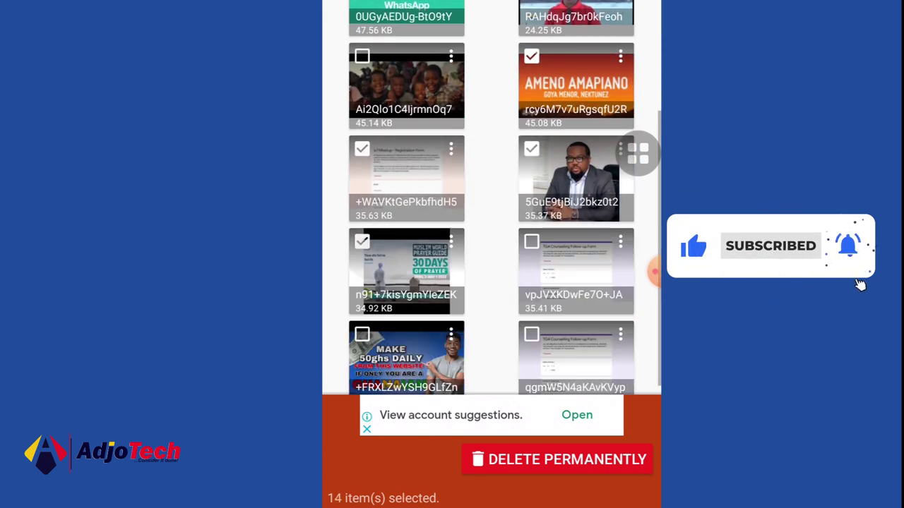
left_click(531, 243)
scroll(491, 212, "down", 1)
left_click(362, 226)
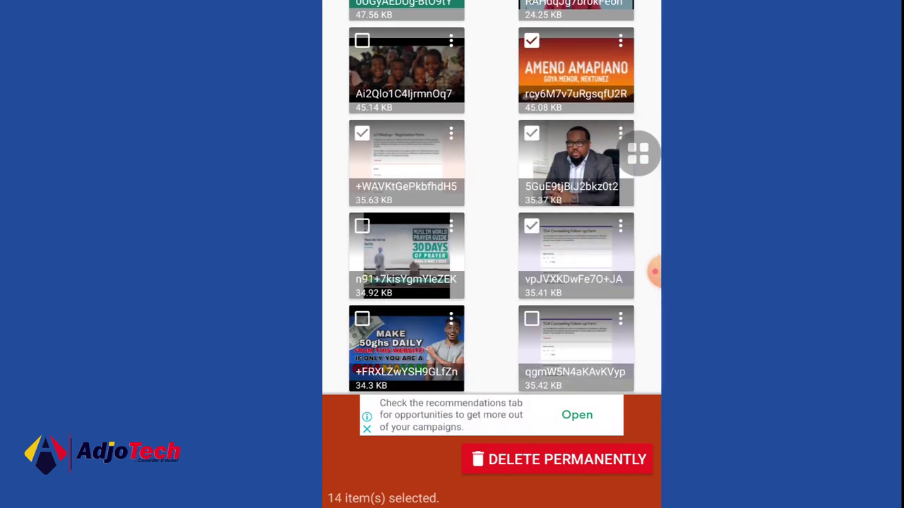
left_click(530, 319)
left_click(361, 226)
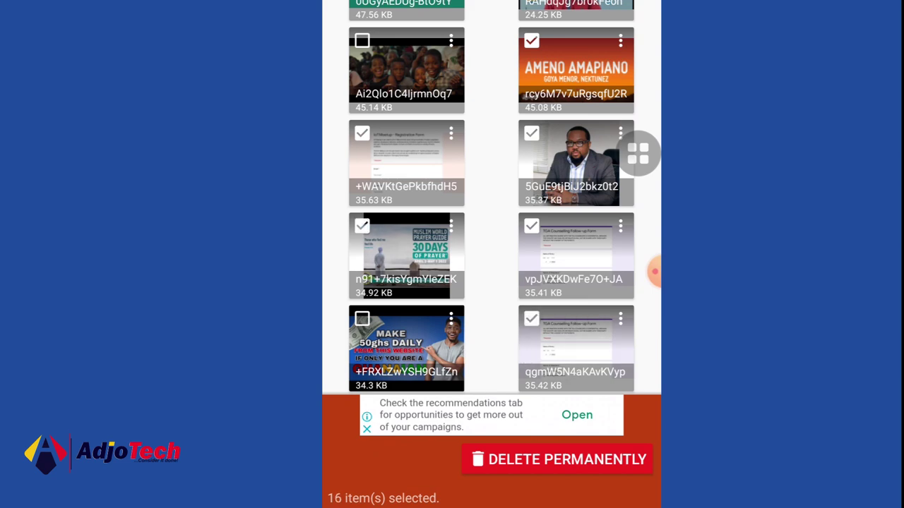
- Permanently delete all ticked files, confirming each prompt, including the final two files
left_click(558, 458)
left_click(596, 205)
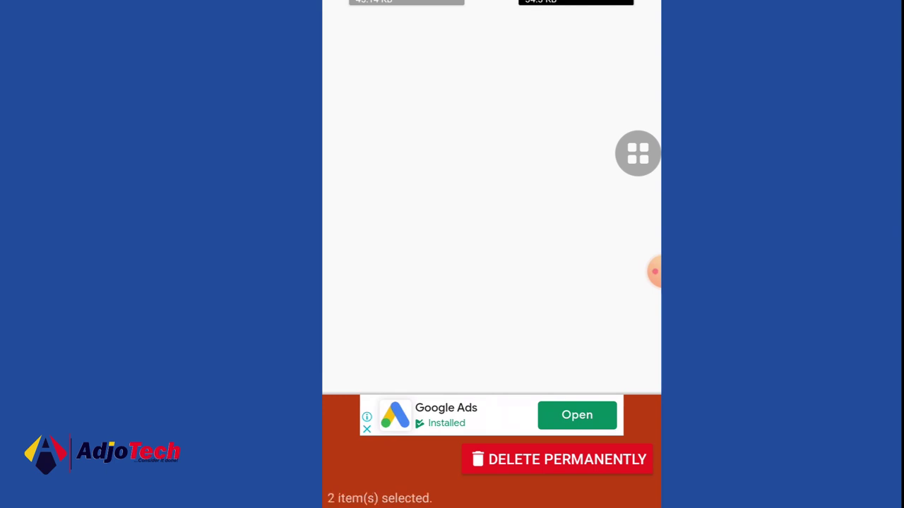
left_click(558, 459)
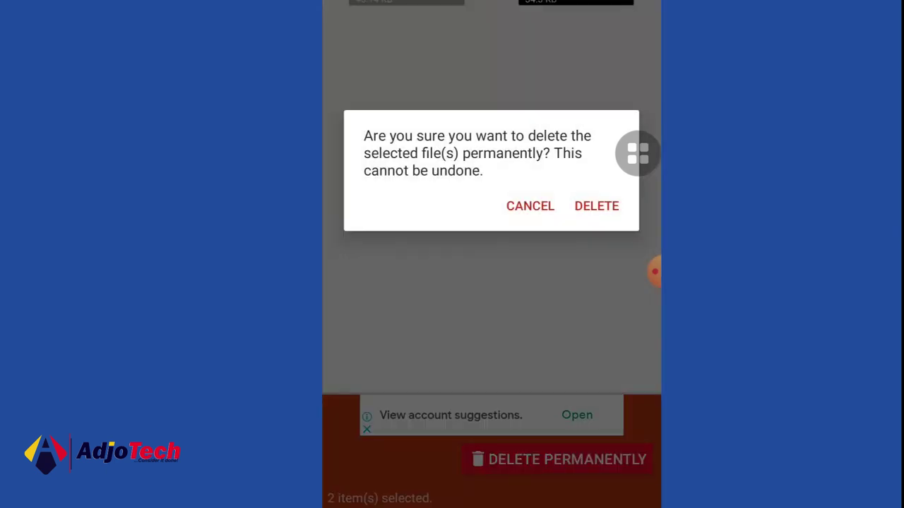
left_click(595, 205)
left_click(595, 220)
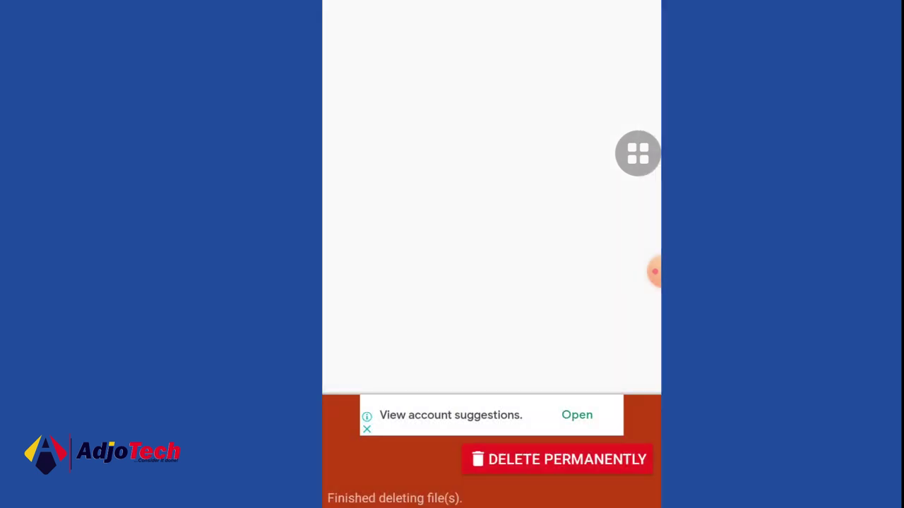